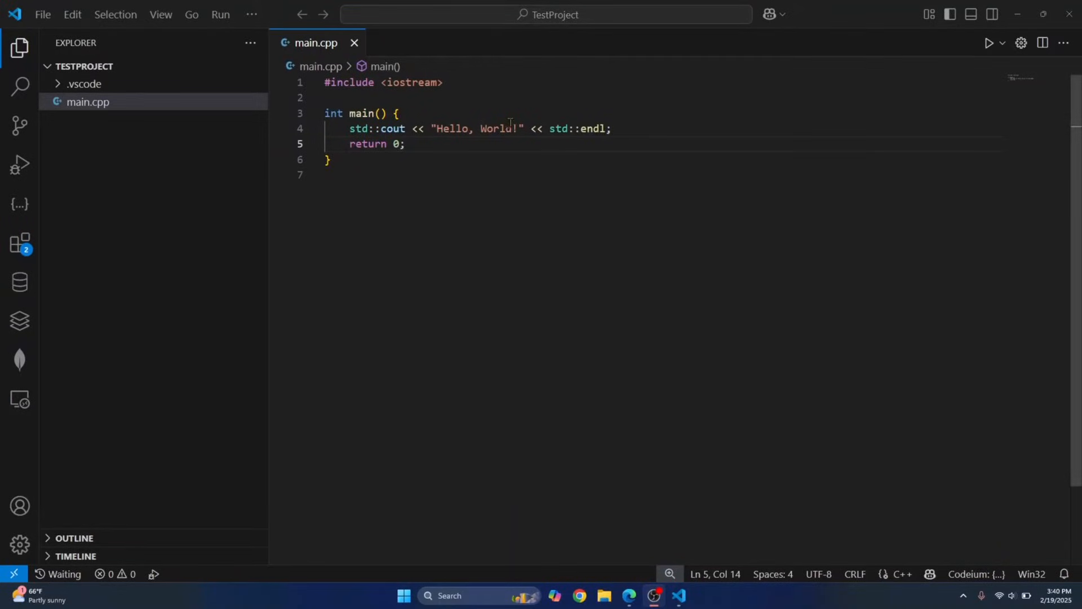
- Attempt to build and run main.cpp; the gcc build fails with undefined reference errors
click(989, 42)
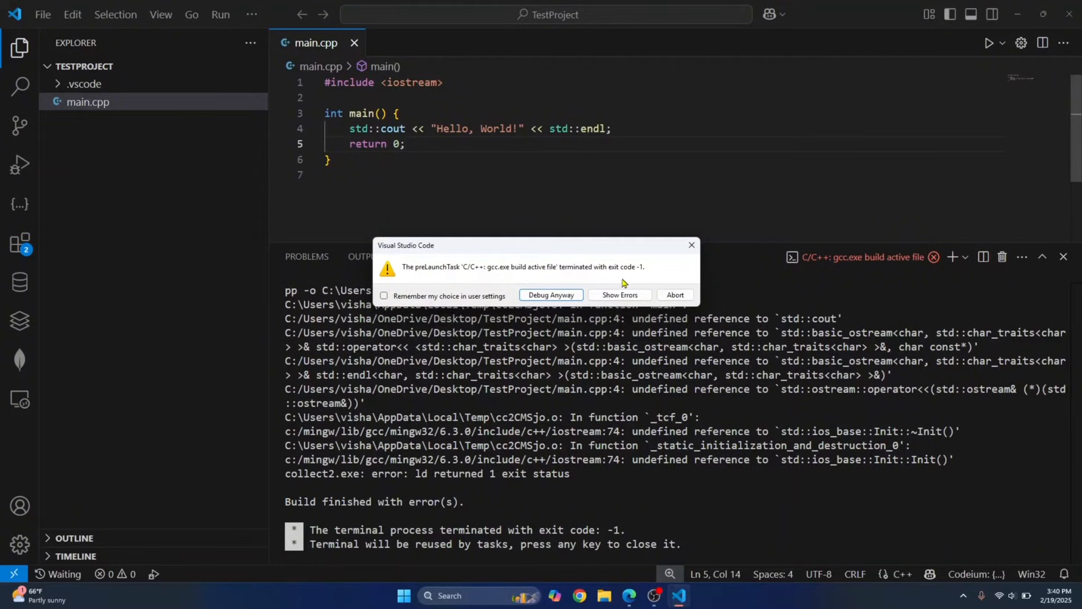
- Dismiss the build failure and delete the .vscode folder with its tasks.json from TestProject
click(691, 248)
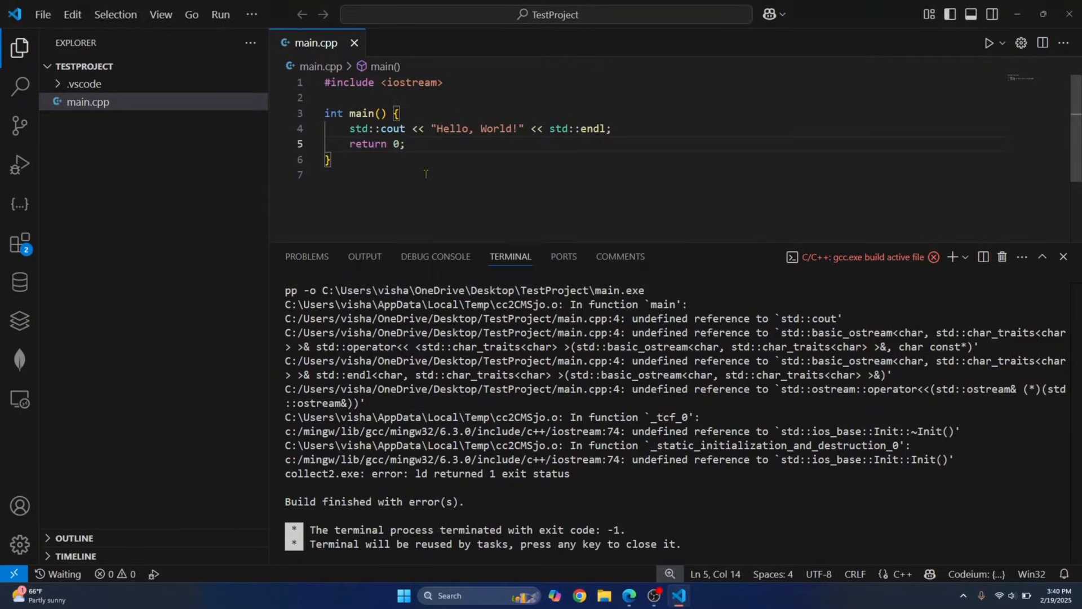
click(85, 84)
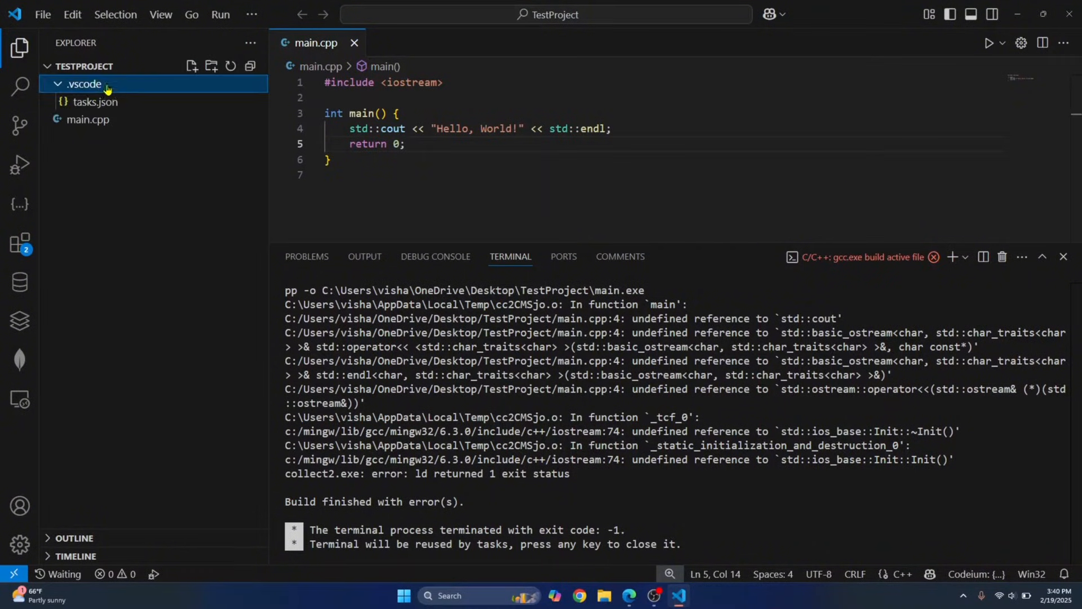
right_click(90, 89)
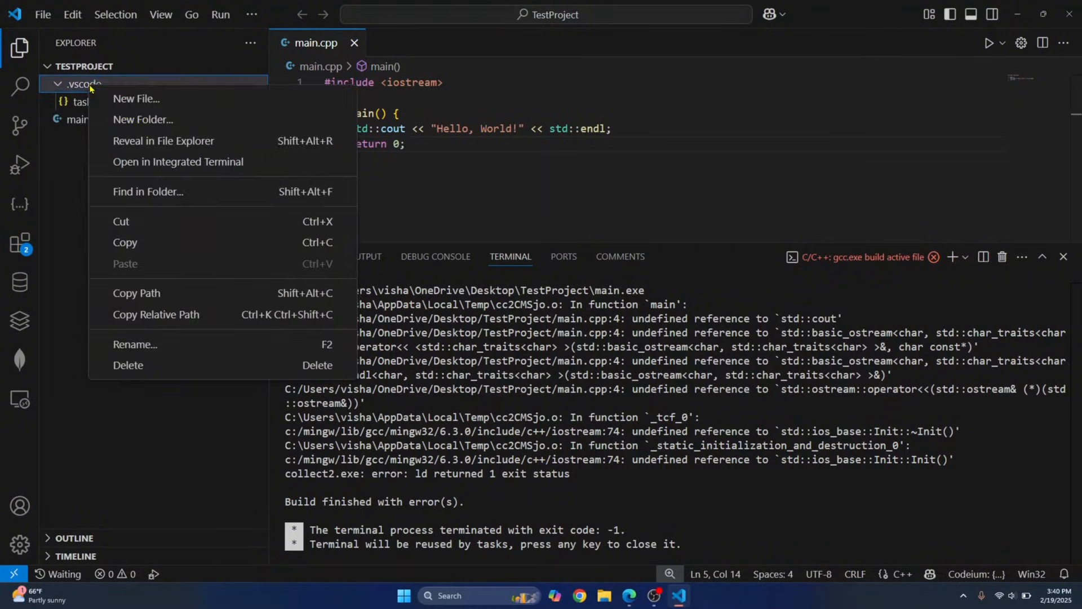
click(136, 365)
click(539, 303)
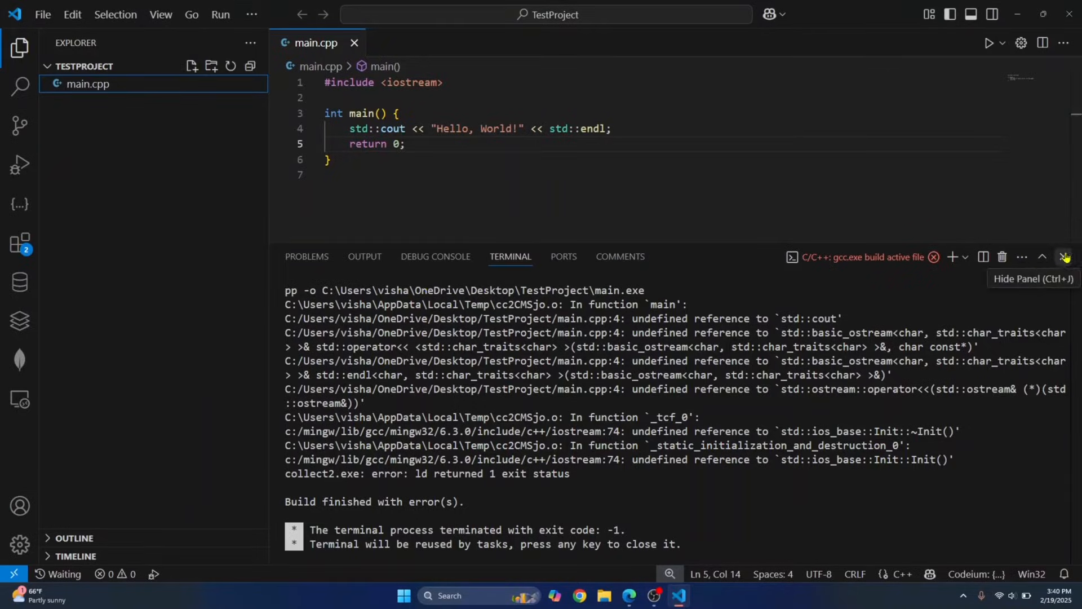
- Build and debug main.cpp with the 'C/C++: g++.exe build and debug active file' configuration
click(1003, 257)
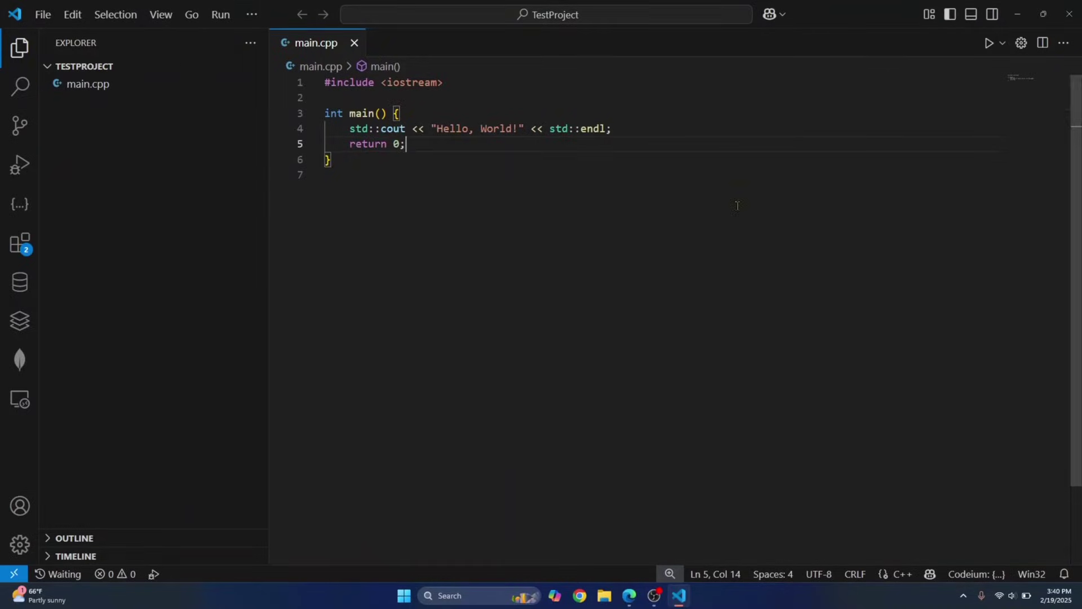
click(988, 43)
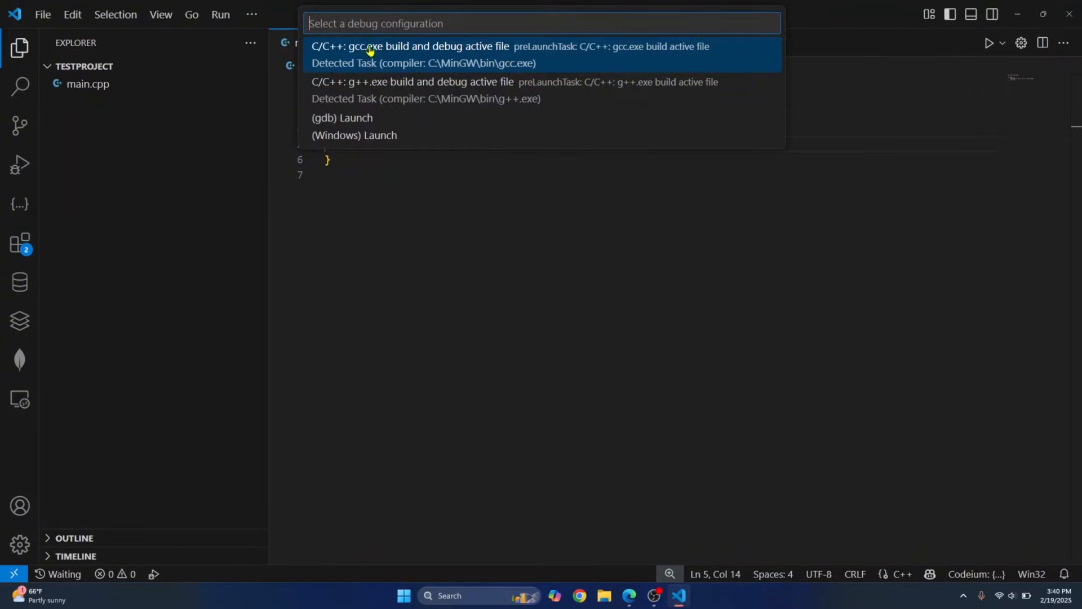
click(383, 89)
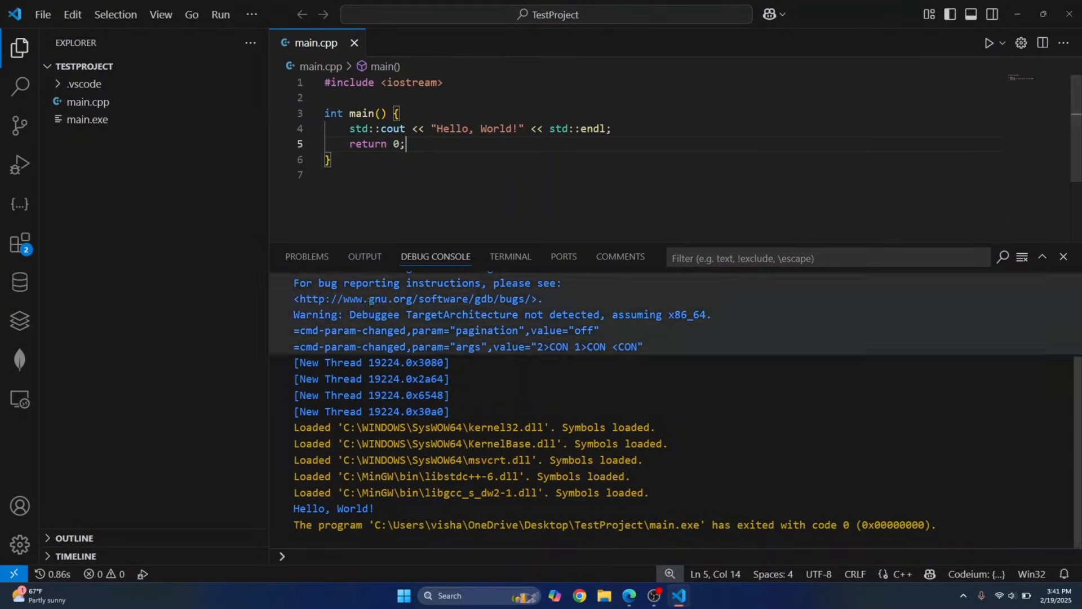
- Check the Terminal and Debug Console output, then close the panel leaving only main.cpp
click(510, 257)
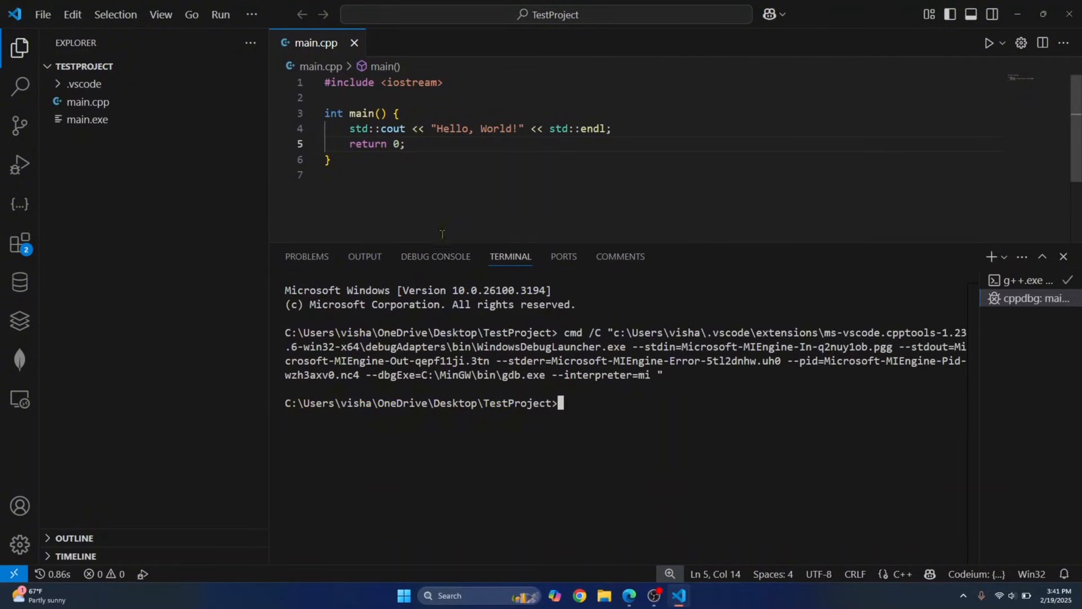
click(435, 256)
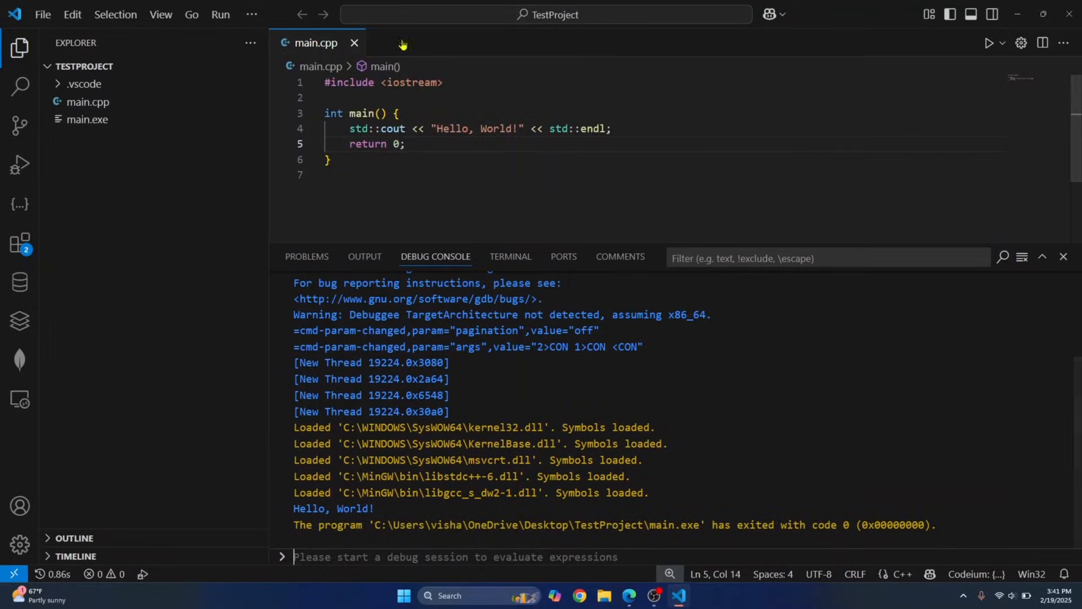
click(1063, 256)
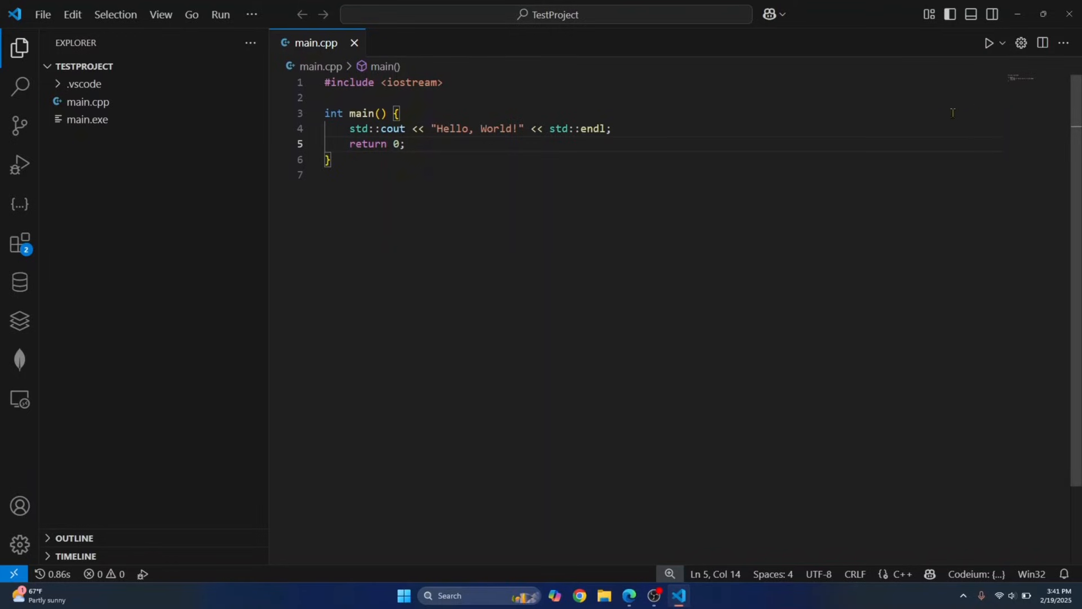
- Run main.cpp again via Run C/C++ File and view the terminal output
click(1002, 42)
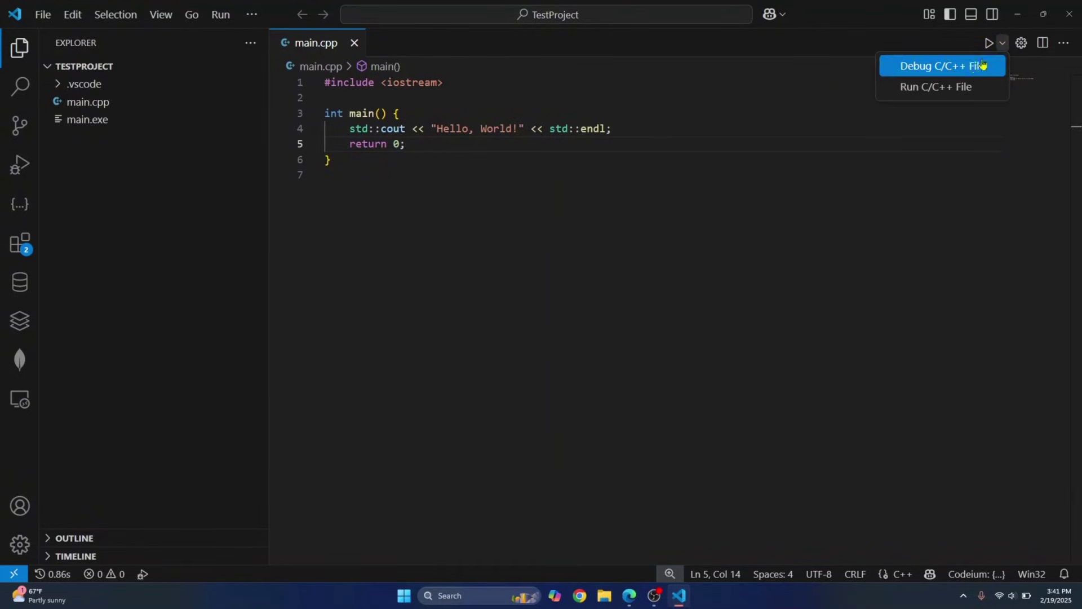
click(938, 88)
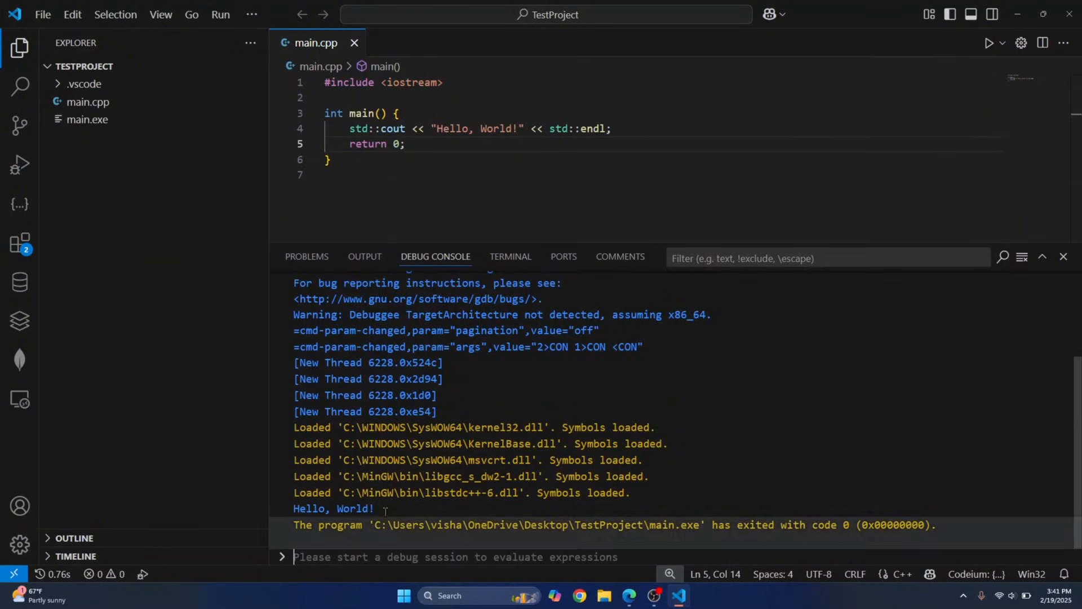
click(509, 256)
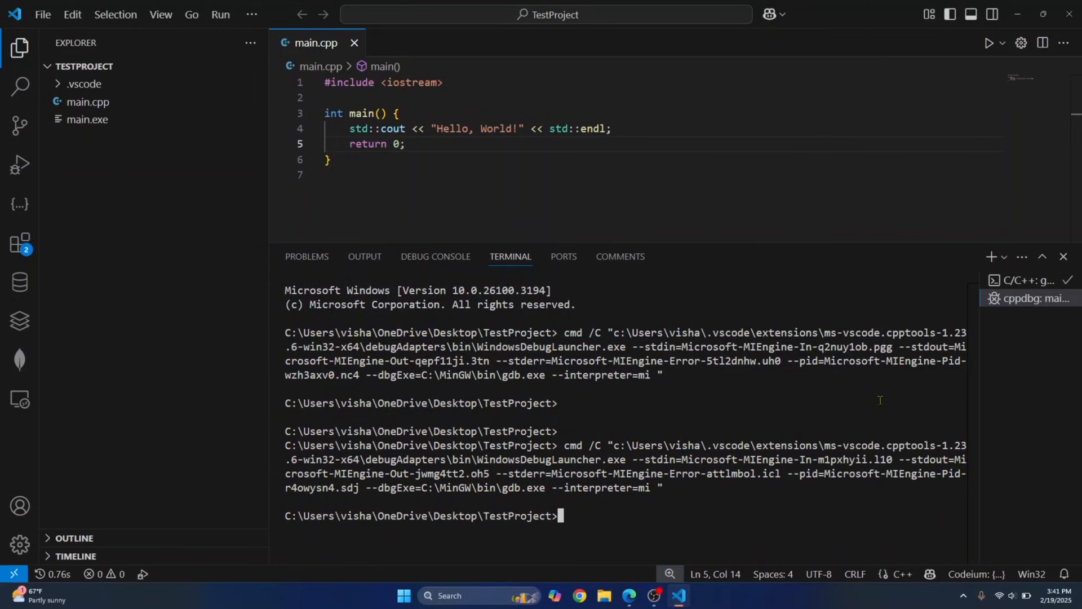